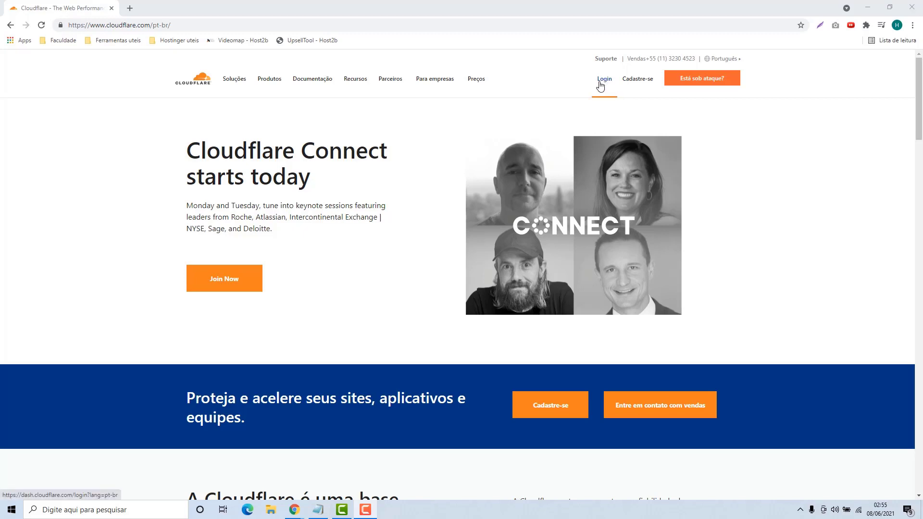
Step: Log in to the Cloudflare account and open the DNS management of the site meusite.website
left_click(600, 83)
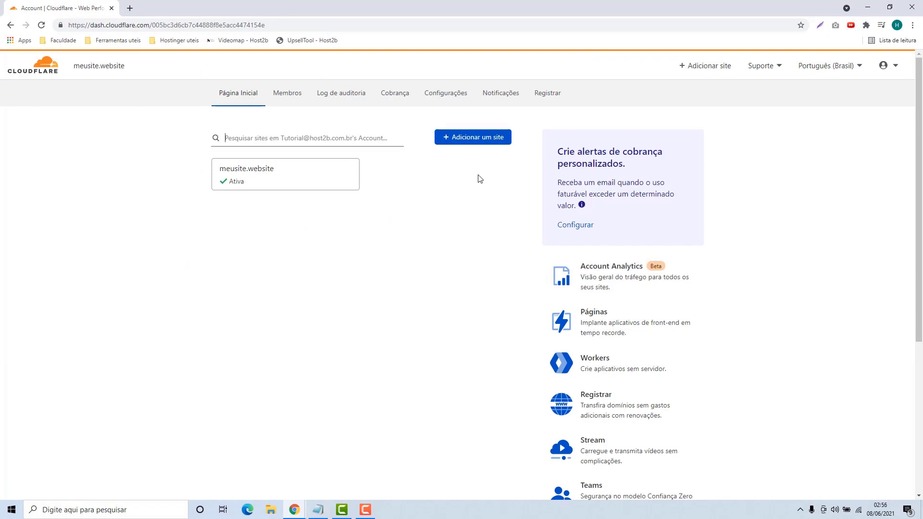
left_click(239, 176)
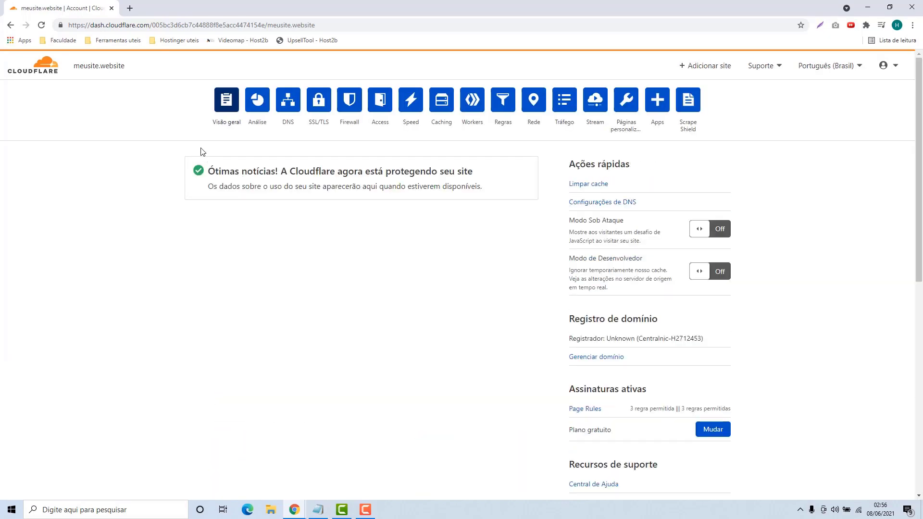
left_click(288, 109)
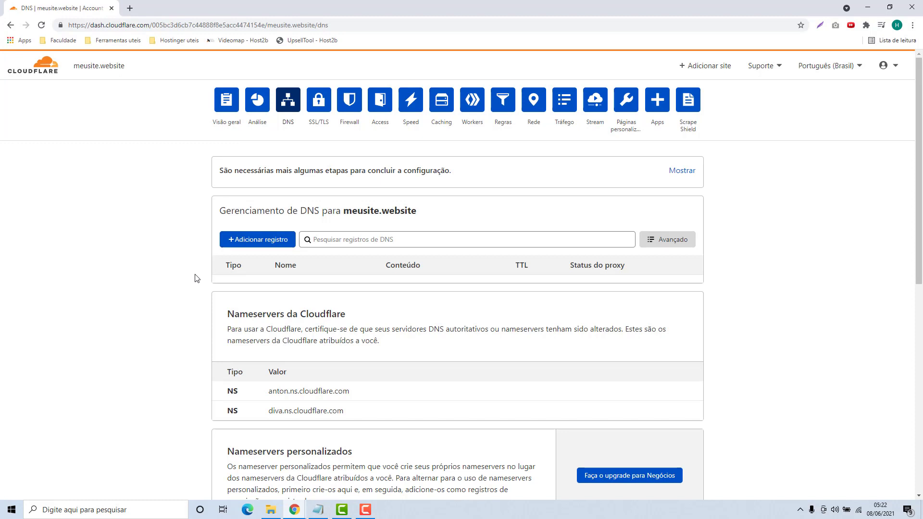
Step: Switch to the Notepad notes and copy the first MX destination, mx.core.locaweb.com.br
left_click(318, 510)
left_click(752, 396)
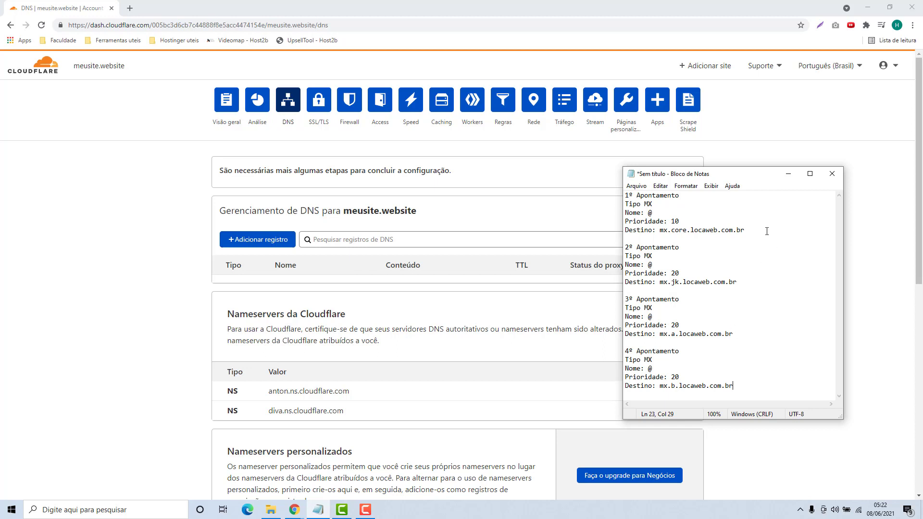
left_click_drag(745, 230, 660, 231)
key("ctrl+c")
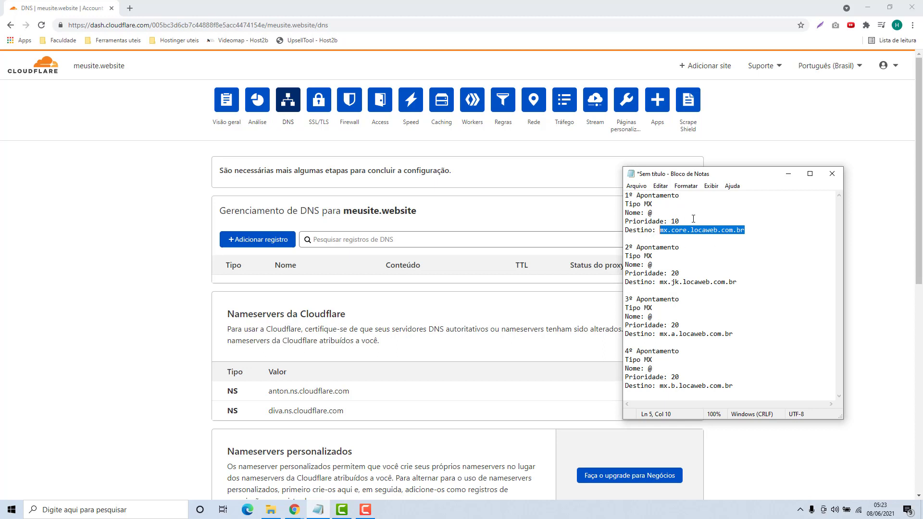
Step: Back in Cloudflare, add and save an MX record with name @, mail server mx.core.locaweb.com.br and priority 10
left_click(185, 199)
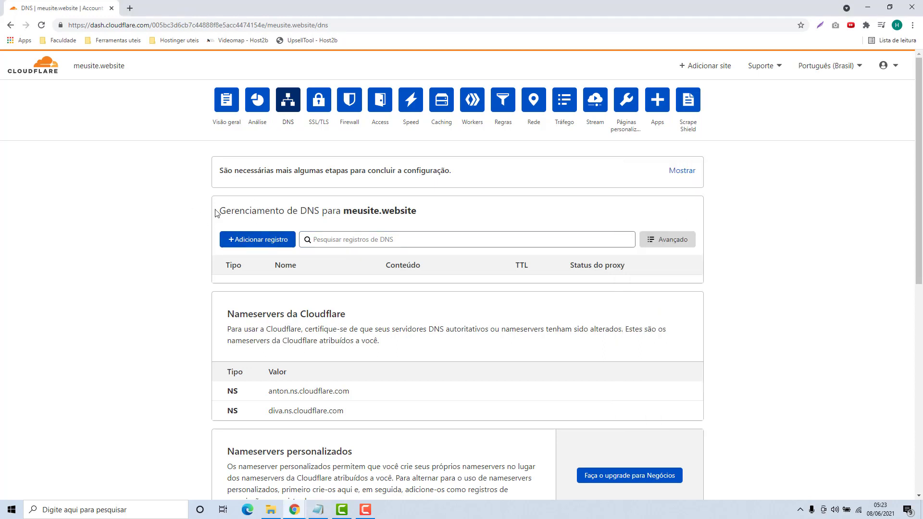
left_click(267, 239)
left_click(264, 245)
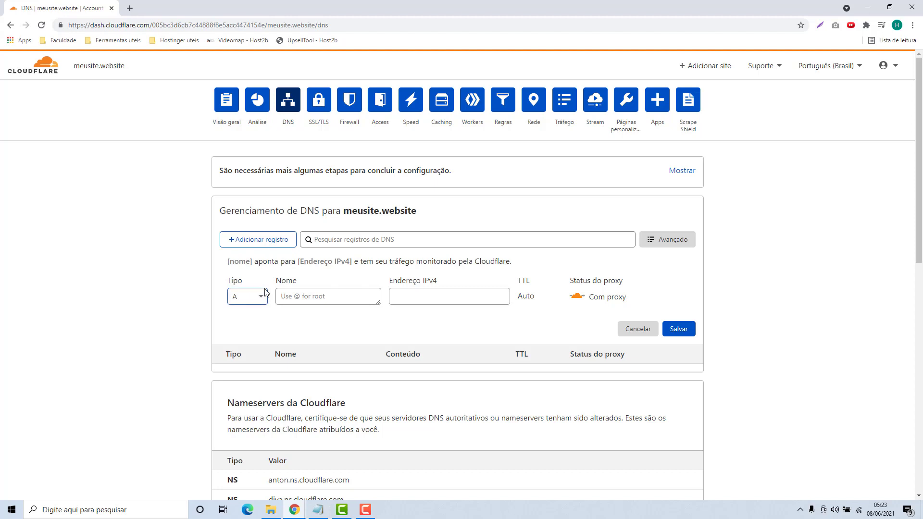
left_click(241, 301)
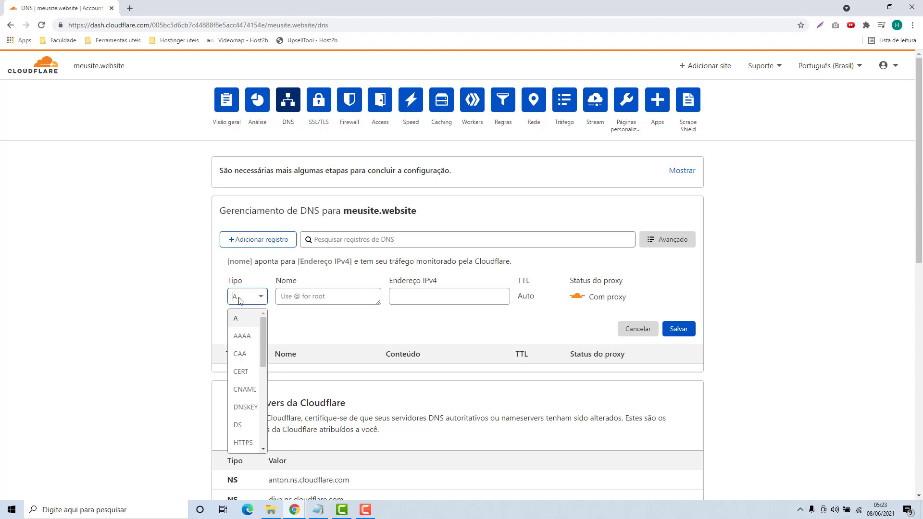
scroll(242, 347, "down", 2)
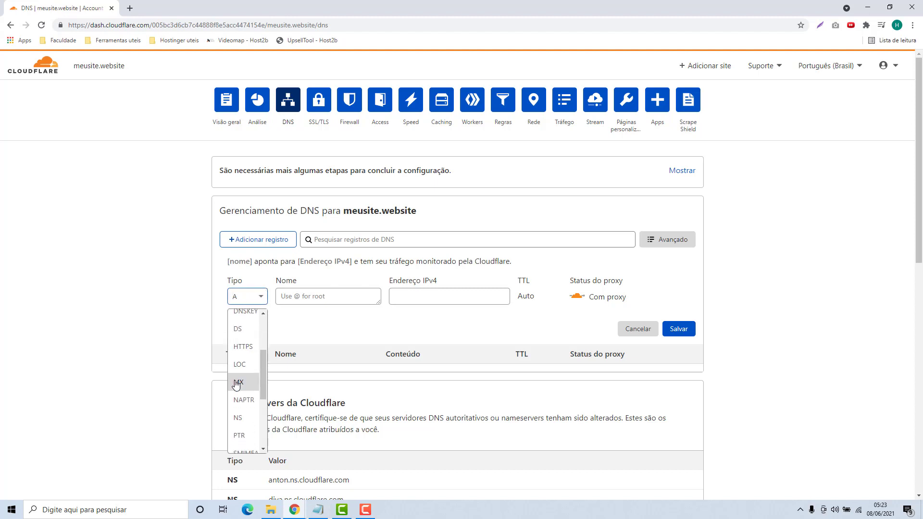
left_click(236, 385)
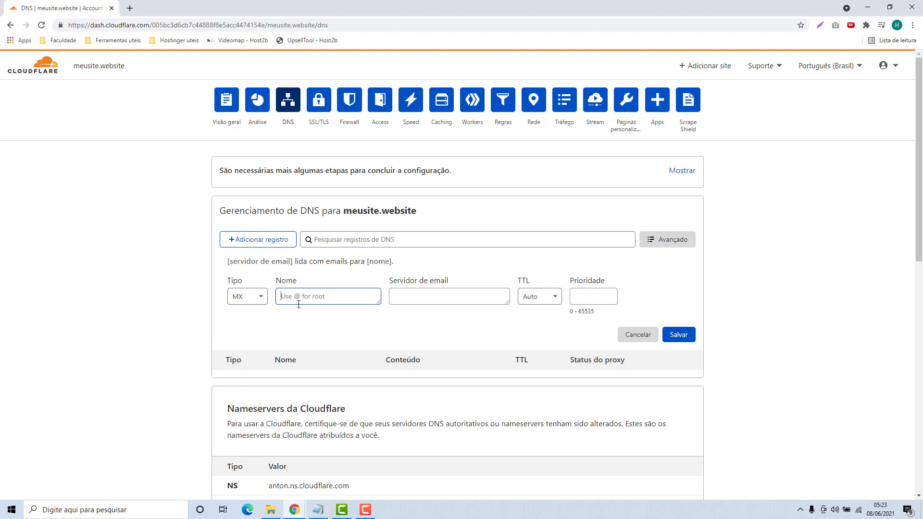
type("@")
left_click(390, 297)
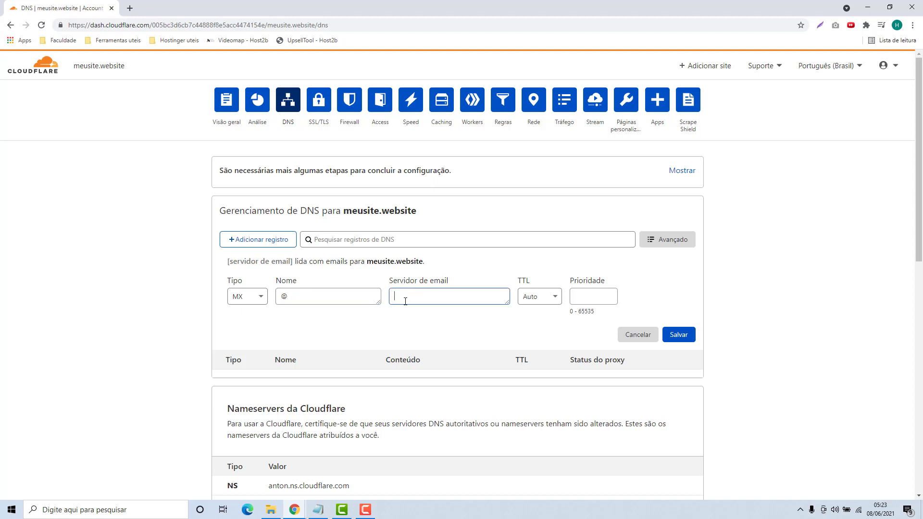
key("ctrl+v")
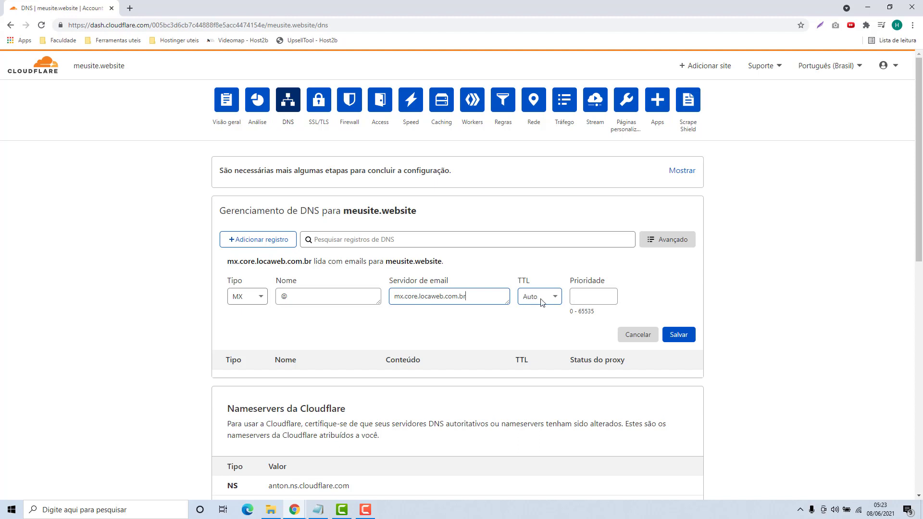
left_click(576, 297)
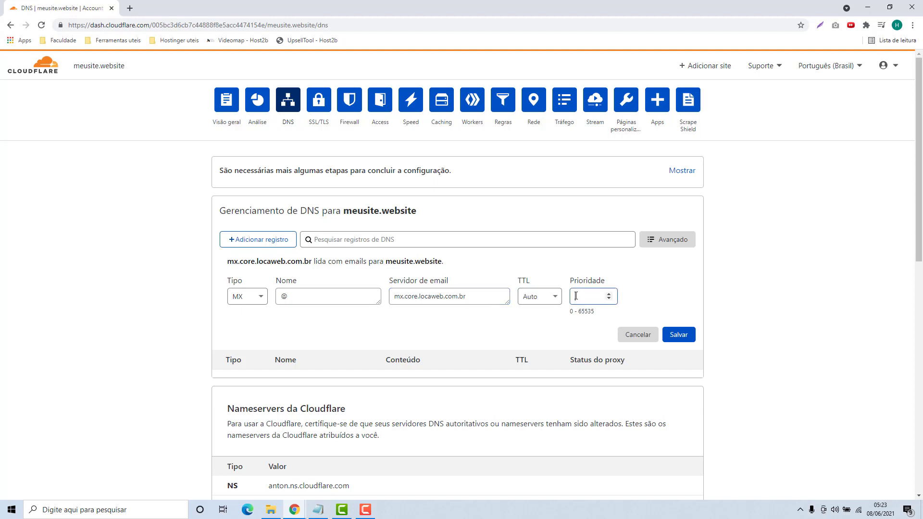
type("10")
left_click(688, 334)
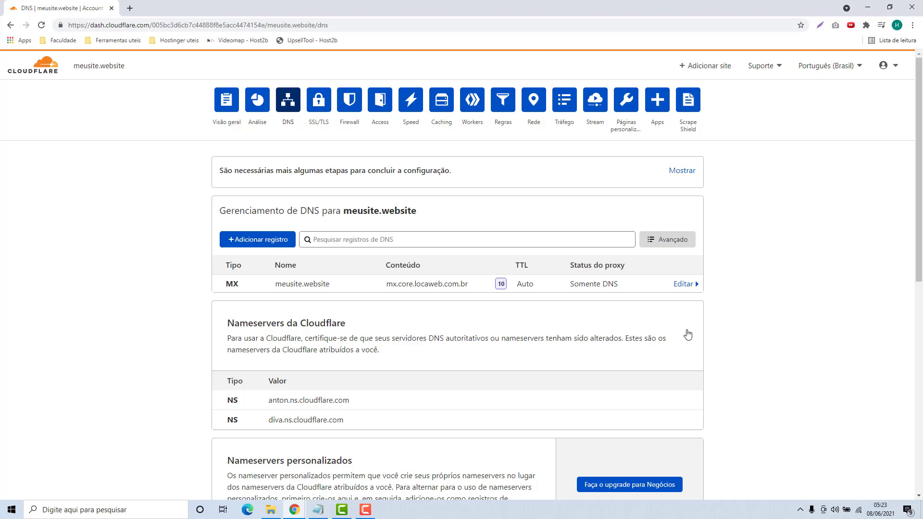
Step: Switch to the Notepad notes and copy the second MX destination, mx.jk.locaweb.com.br
left_click(317, 510)
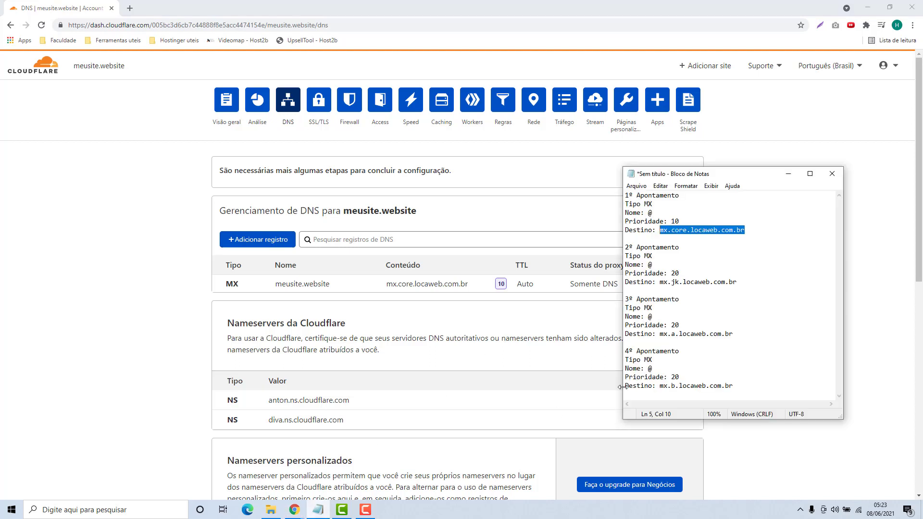
left_click(725, 306)
left_click_drag(752, 282, 660, 284)
key("ctrl+c")
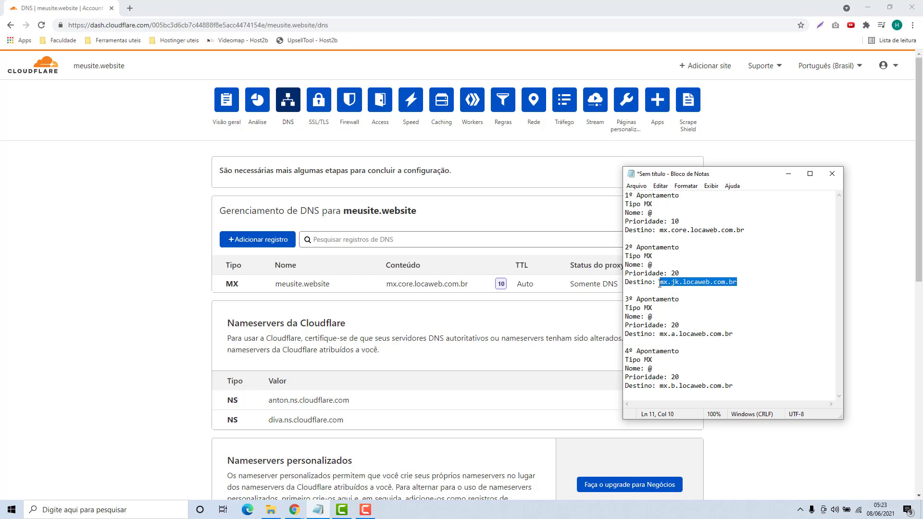
Step: Back in Cloudflare, add and save an MX record with name @, mail server mx.jk.locaweb.com.br and priority 20
left_click(177, 279)
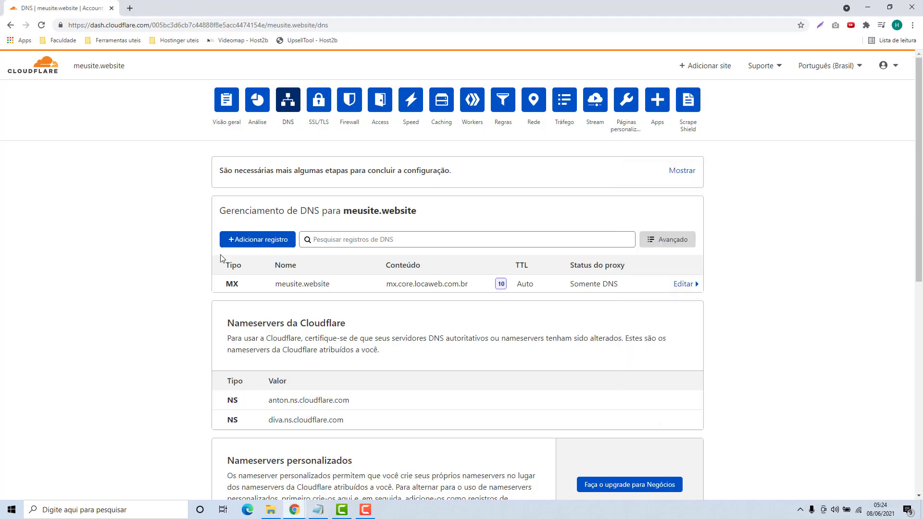
left_click(231, 243)
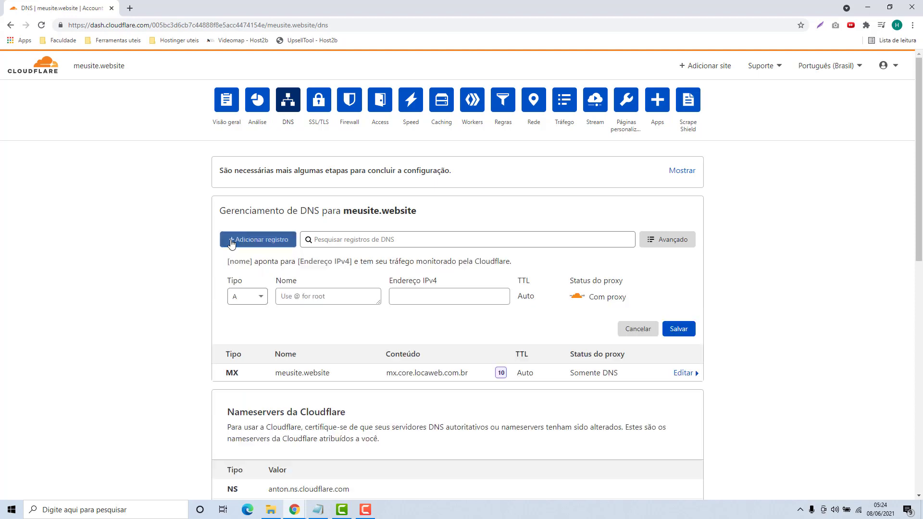
left_click(238, 296)
scroll(243, 408, "down", 2)
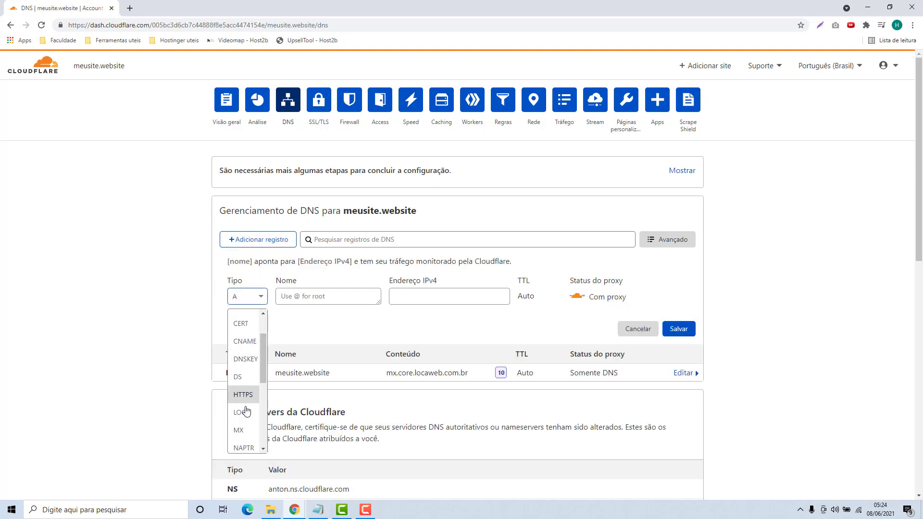
left_click(243, 427)
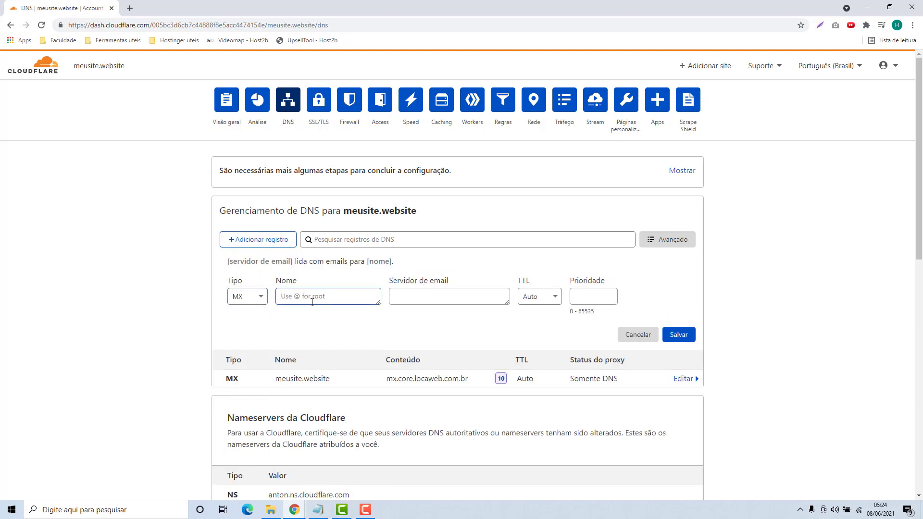
type("@")
left_click(406, 294)
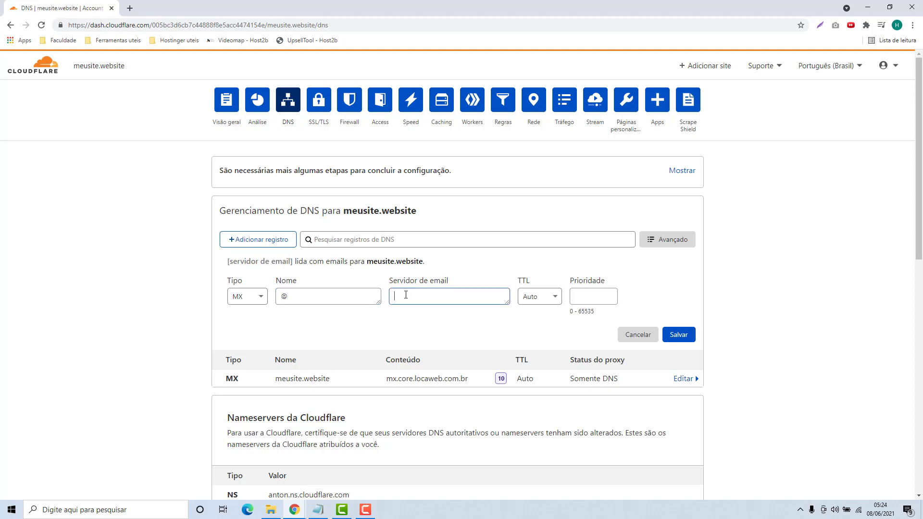
key("ctrl+v")
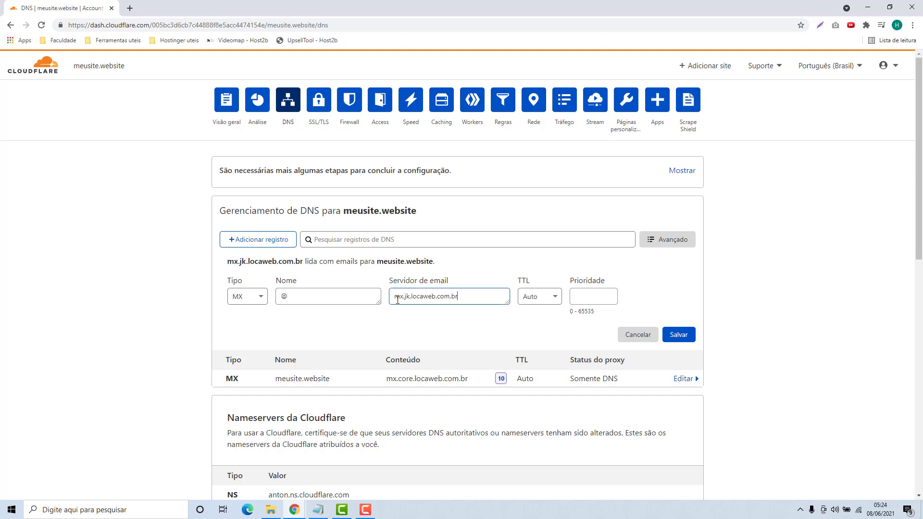
left_click(588, 298)
type("20")
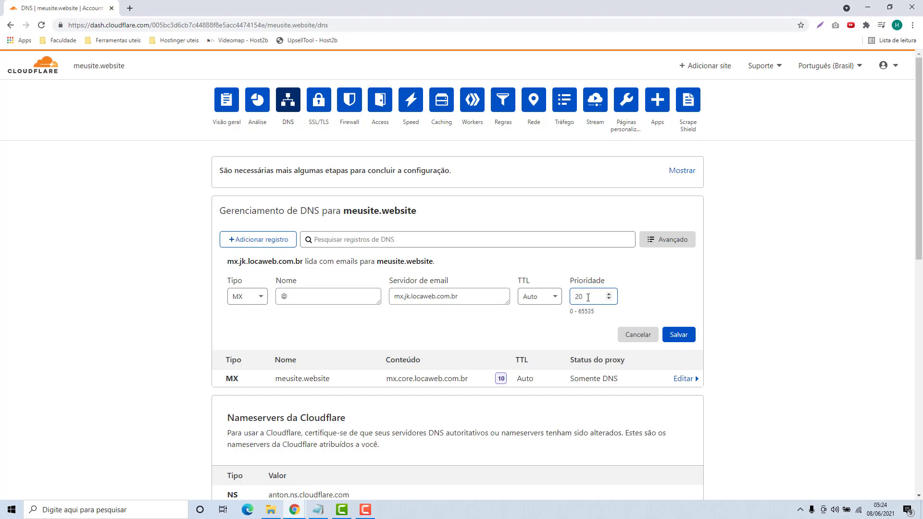
left_click(682, 340)
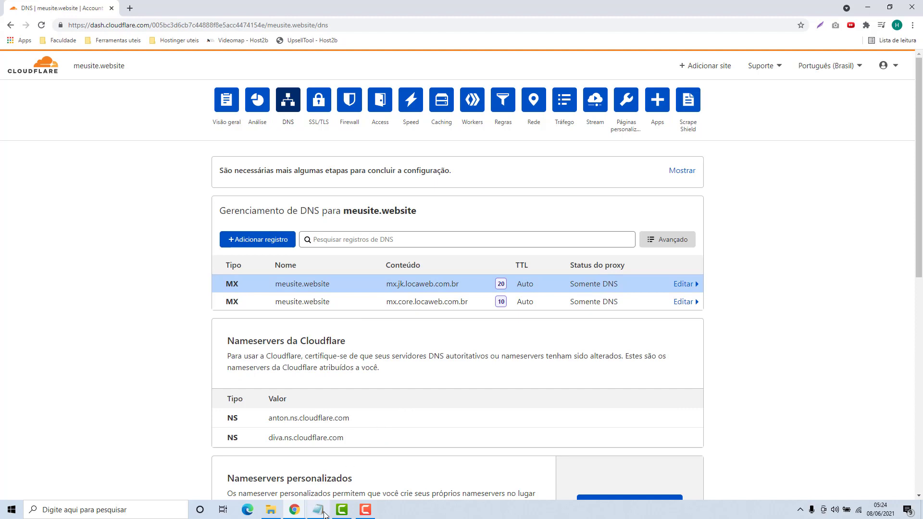
Step: Switch to the Notepad notes and copy the third MX destination, mx.a.locaweb.com.br
left_click(324, 515)
left_click_drag(733, 334, 660, 338)
key("ctrl+c")
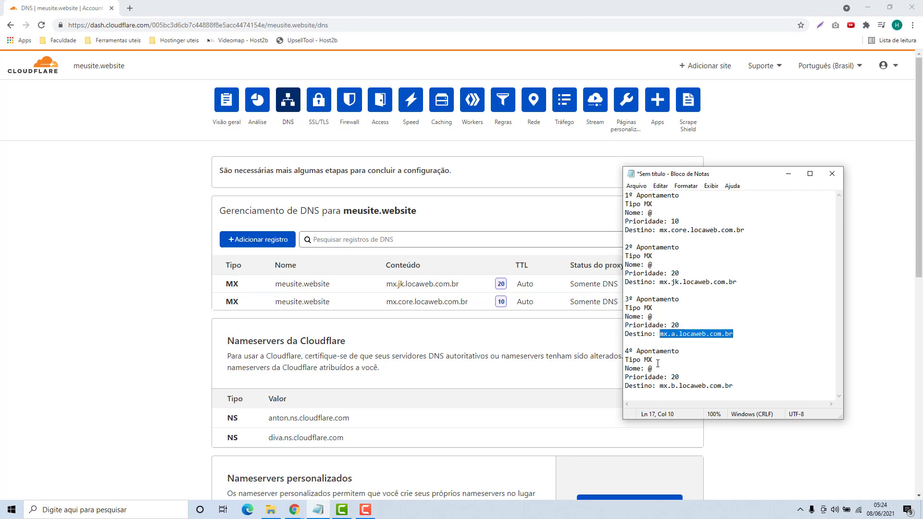
Step: Back in Cloudflare, add and save an MX record with name @, mail server mx.a.locaweb.com.br and priority 20
left_click(159, 311)
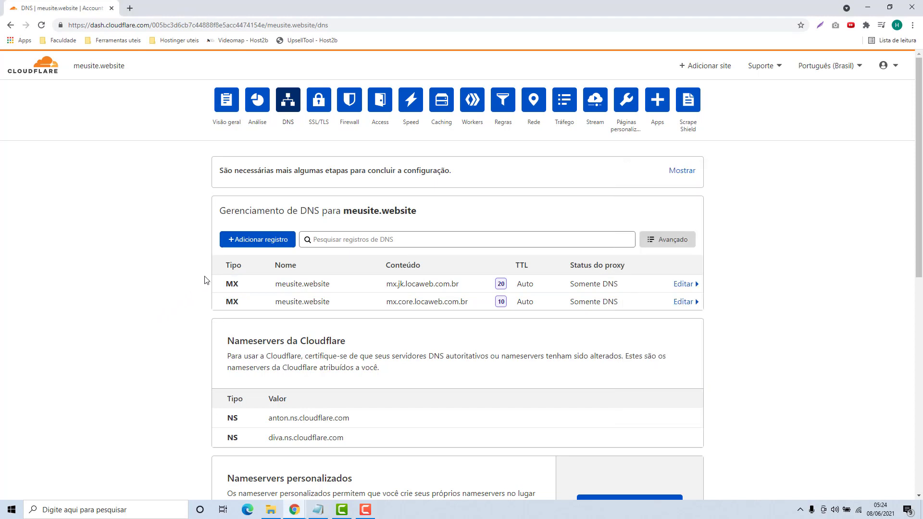
left_click(252, 243)
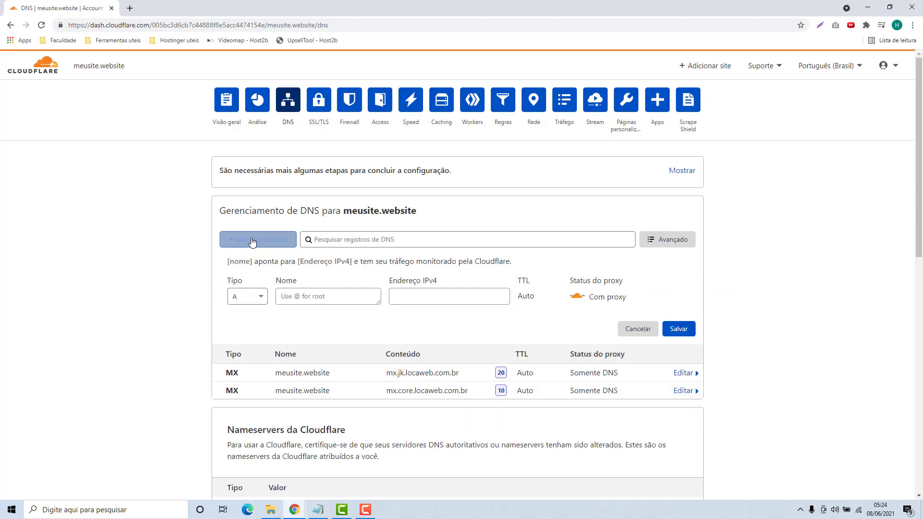
left_click(242, 297)
scroll(245, 372, "down", 3)
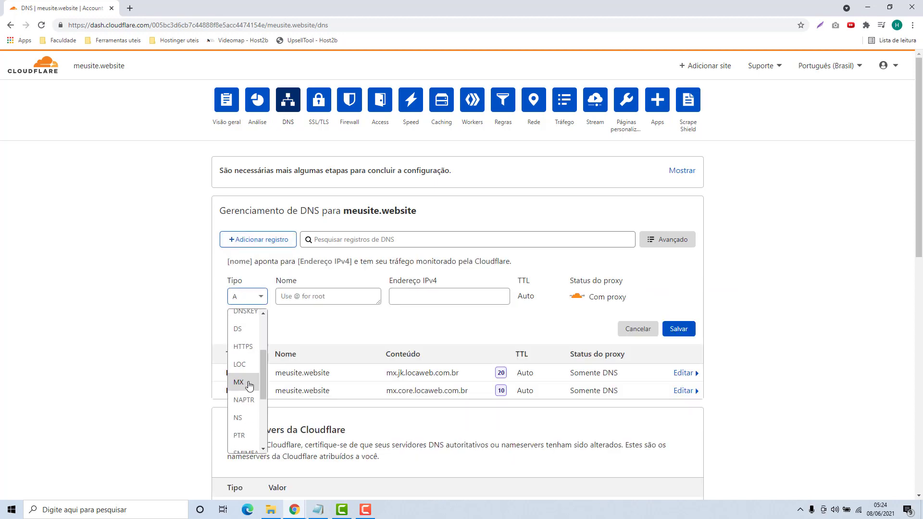
left_click(245, 389)
left_click(300, 298)
type("@")
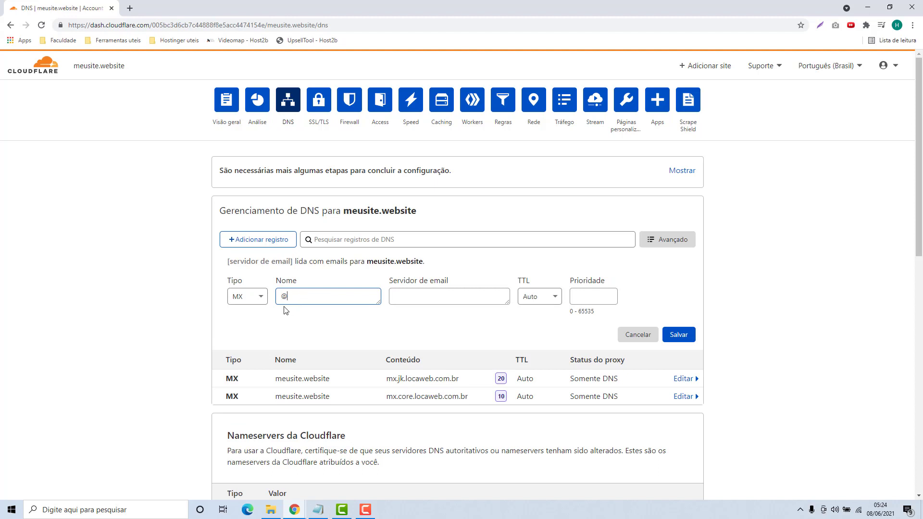
left_click(404, 301)
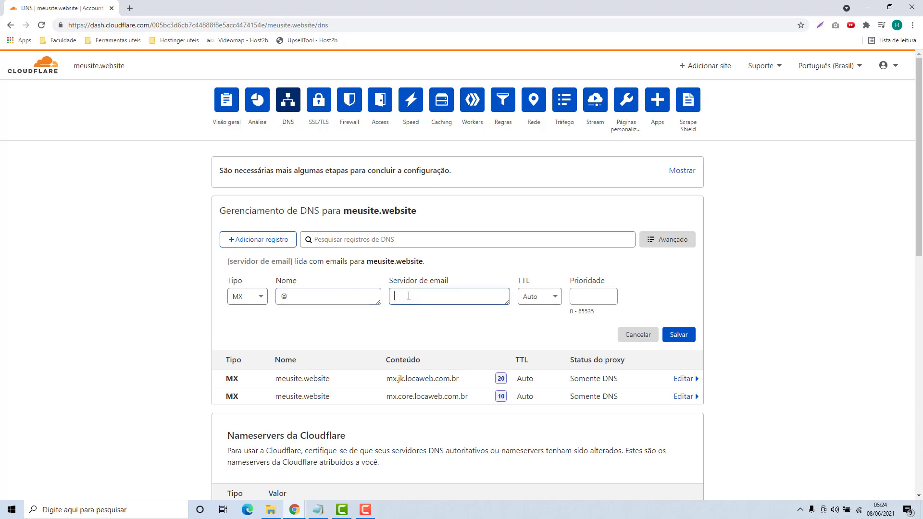
key("ctrl+v")
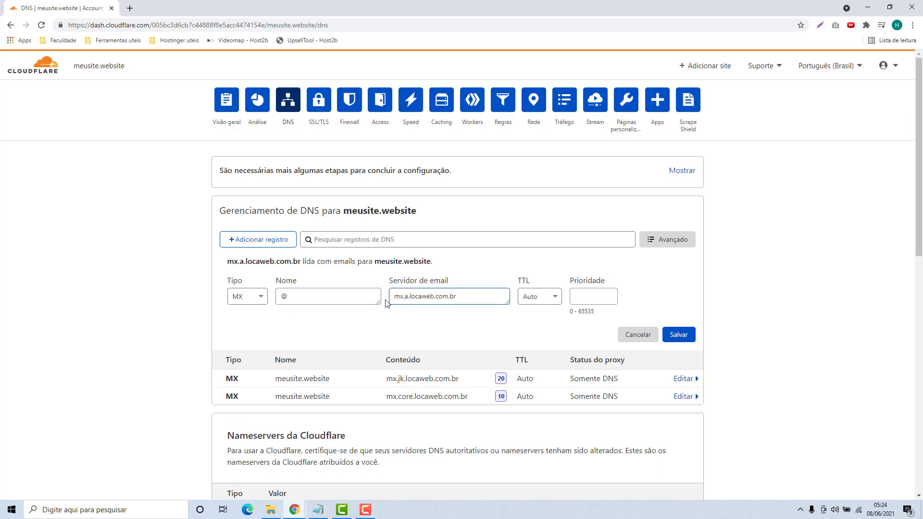
left_click(587, 298)
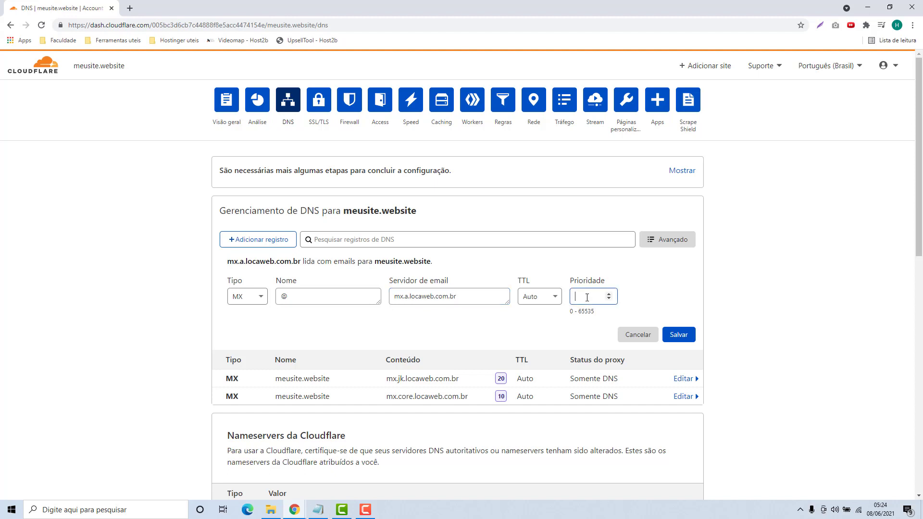
type("20")
left_click(673, 338)
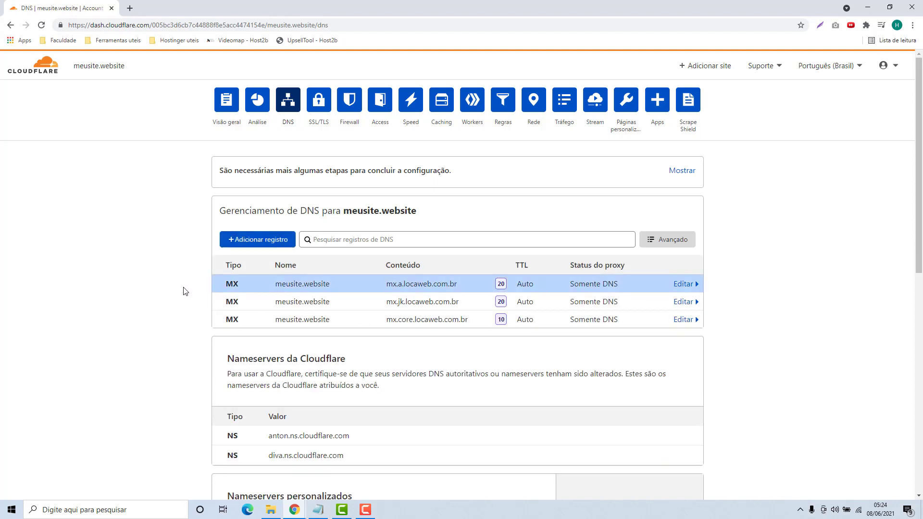
Step: Switch to the Notepad notes and copy the fourth MX destination, mx.b.locaweb.com.br
left_click(318, 509)
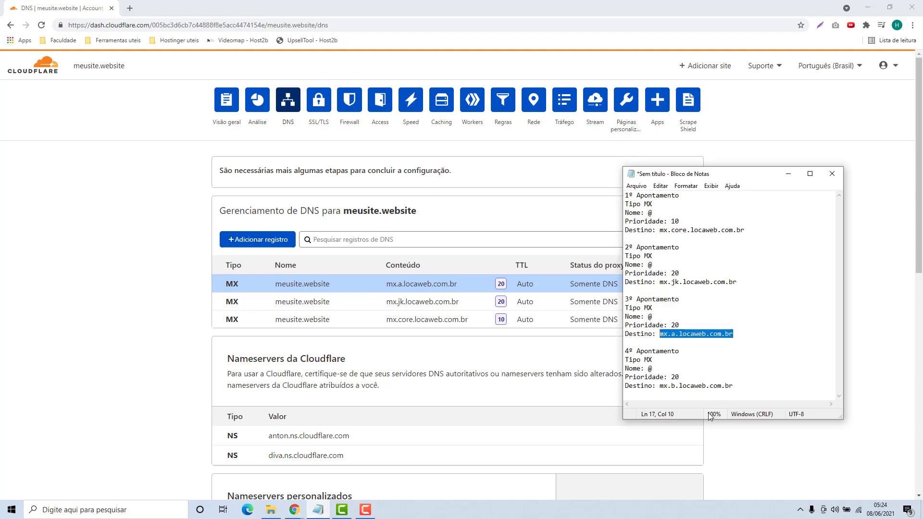
left_click(736, 387)
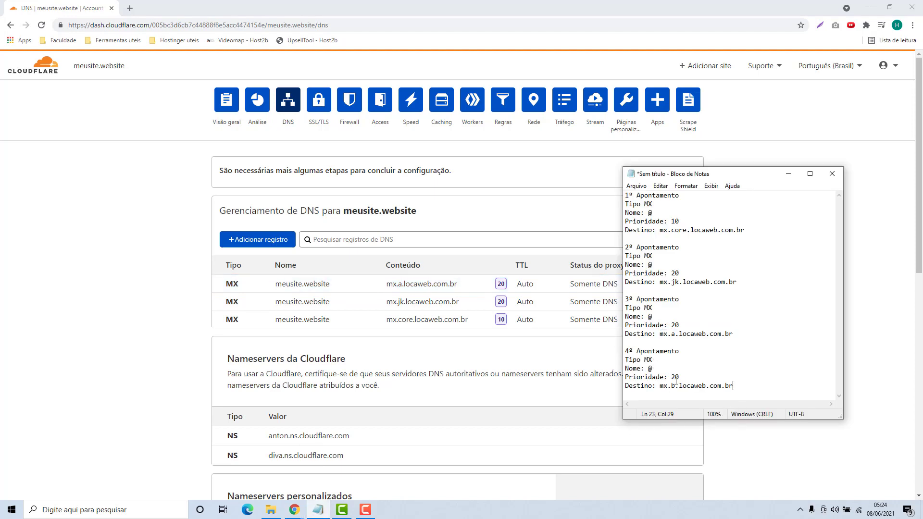
left_click_drag(660, 386, 735, 387)
key("ctrl+c")
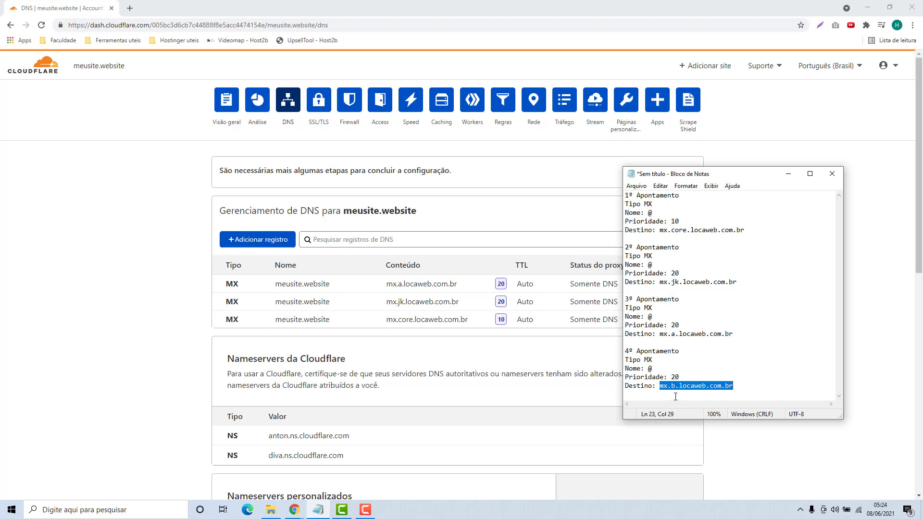
Step: Back in Cloudflare, add and save an MX record with name @, mail server mx.b.locaweb.com.br and priority 20
left_click(149, 313)
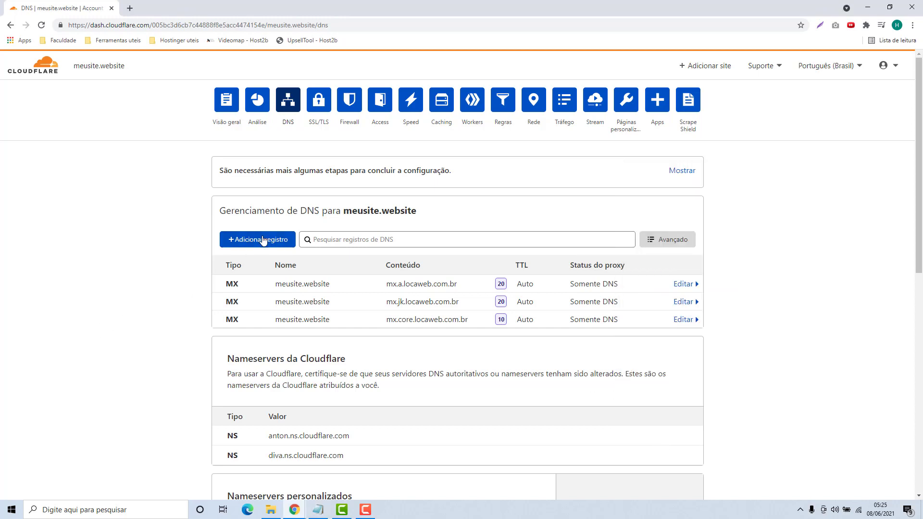
left_click(241, 242)
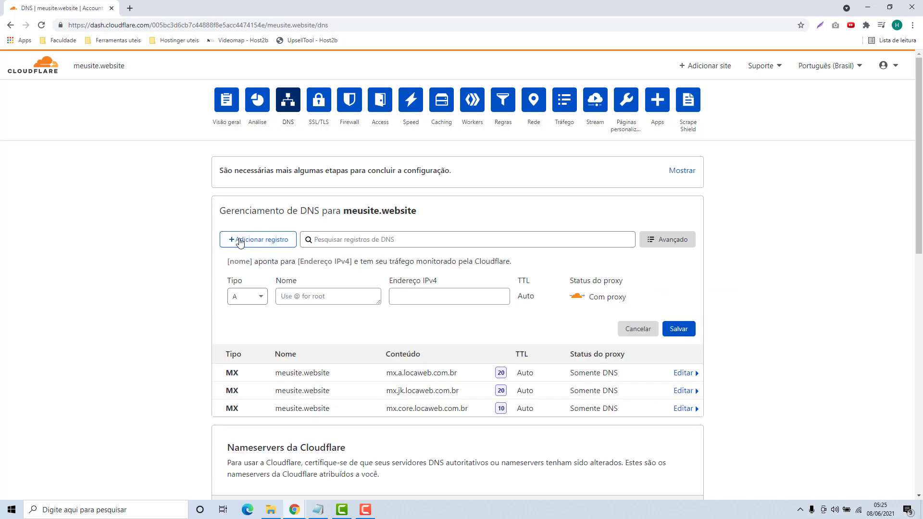
left_click(243, 302)
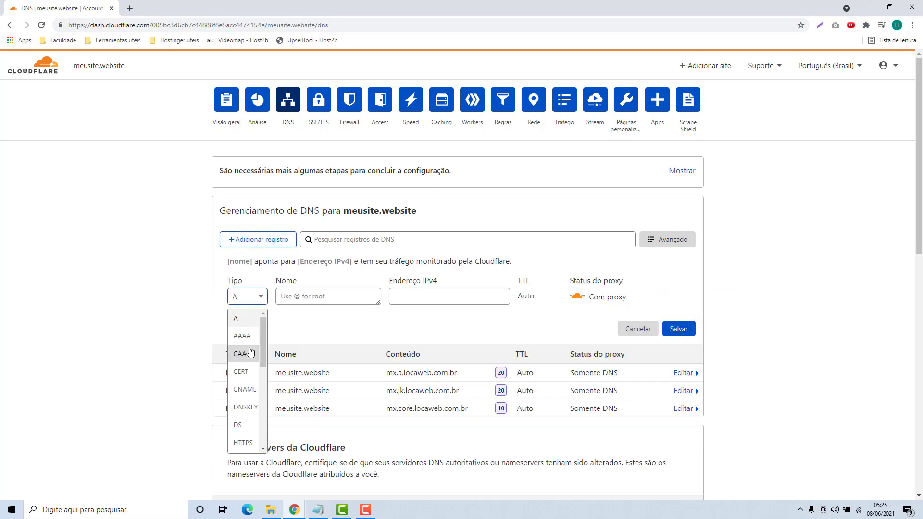
scroll(240, 379, "down", 1)
left_click(240, 427)
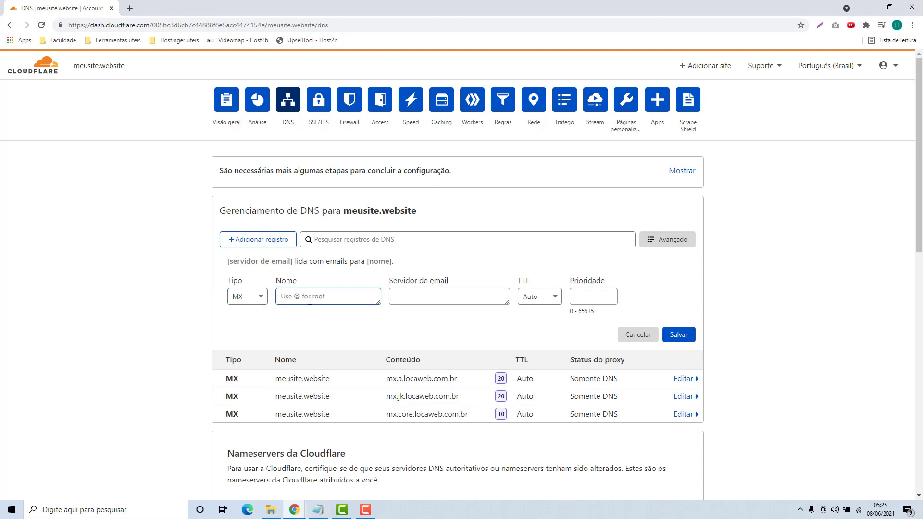
type("@")
left_click(426, 303)
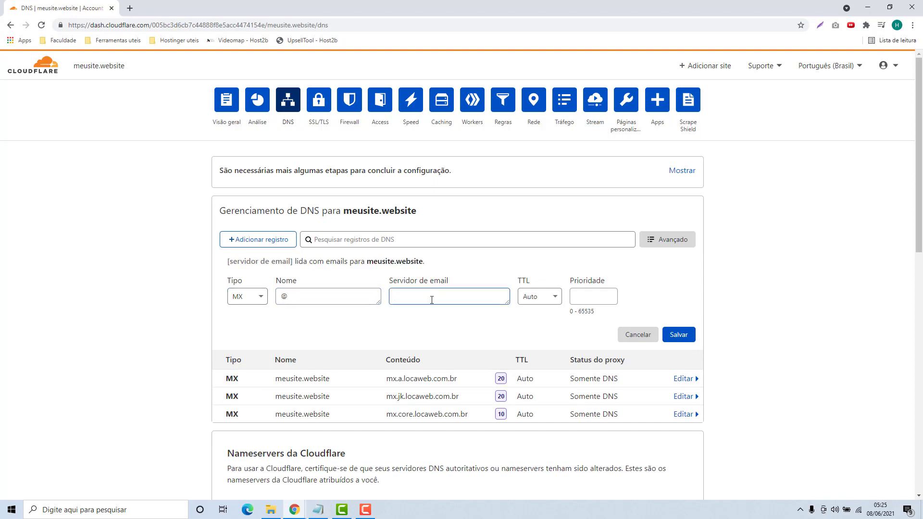
key("ctrl+v")
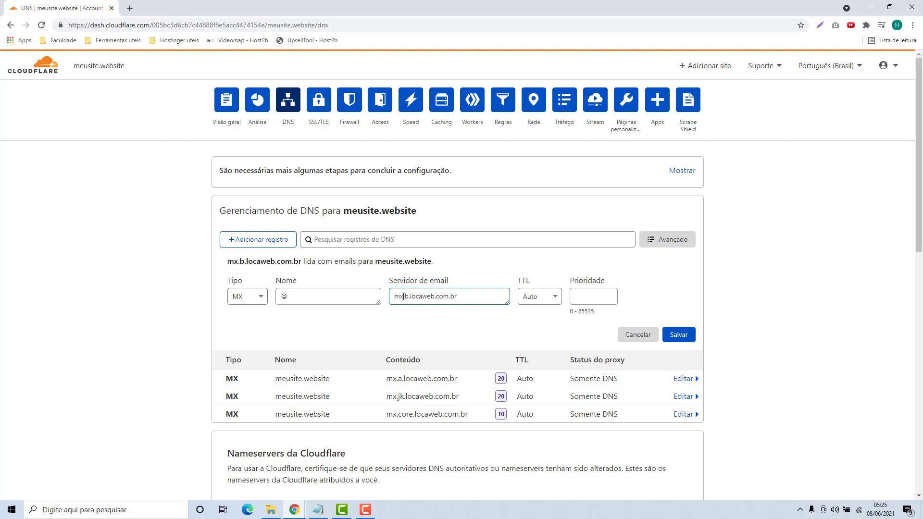
left_click(583, 294)
type("20")
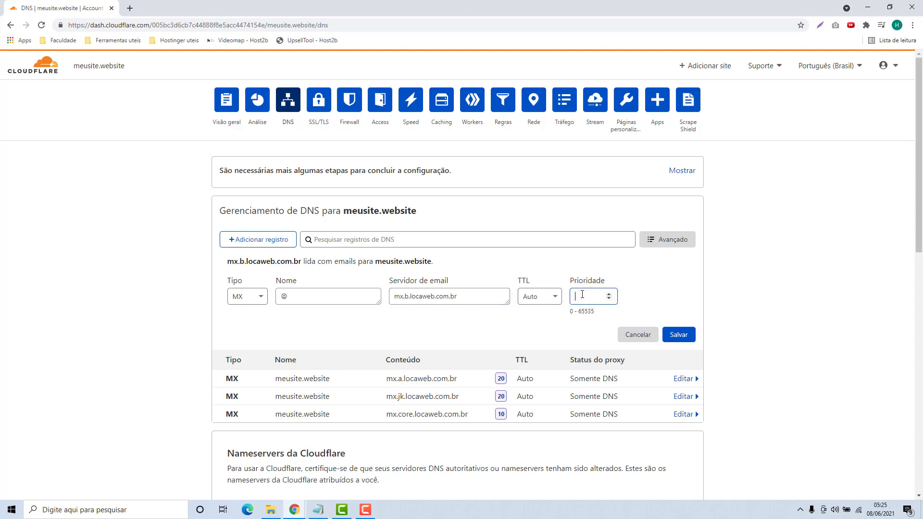
left_click(684, 341)
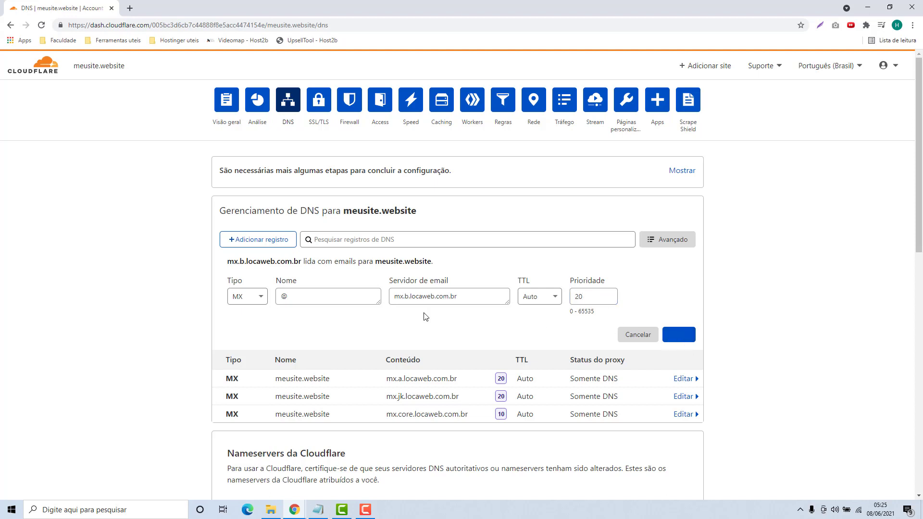